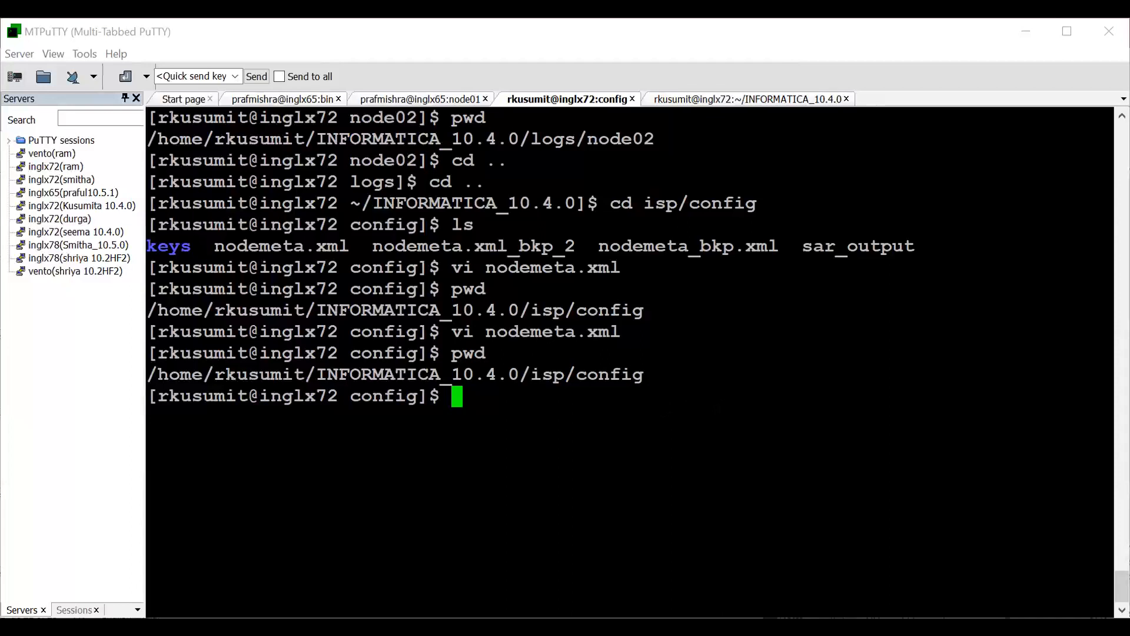
Open nodemeta.xml from the isp/config directory in vi.
type("vi node")
key("Tab")
key("Tab")
type(".xml")
key("Return")
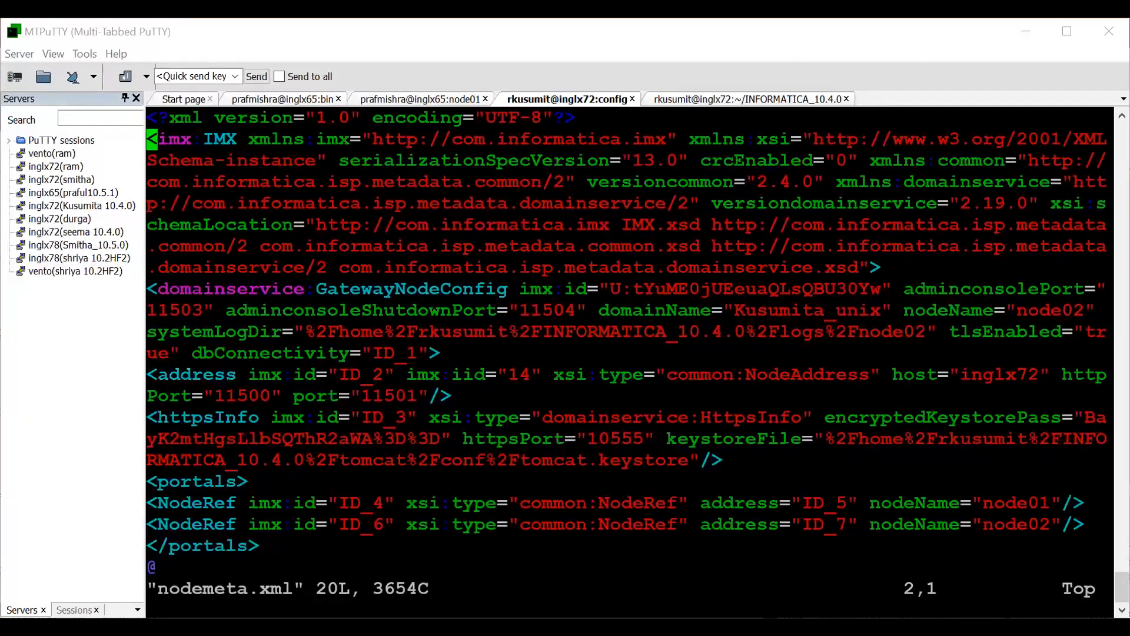
Examine the keystoreFile path in the httpsInfo entry of nodemeta.xml and quit vi without changes.
left_click_drag(667, 439, 1050, 439)
left_click_drag(881, 441, 686, 460)
left_click_drag(598, 460, 684, 461)
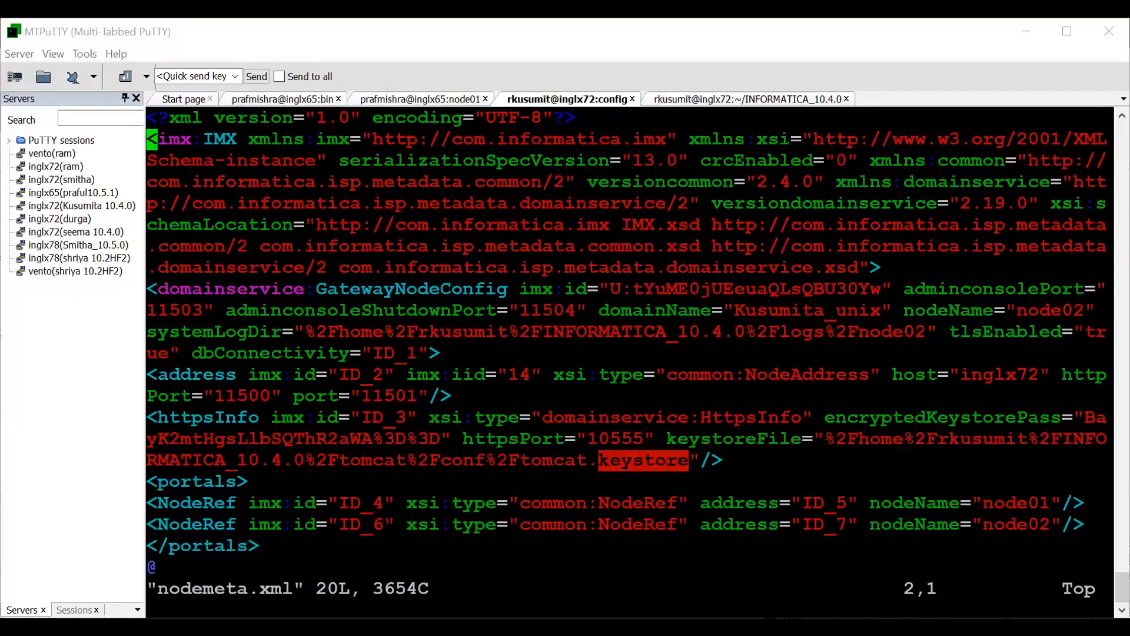
left_click_drag(598, 460, 680, 457)
left_click_drag(520, 460, 583, 460)
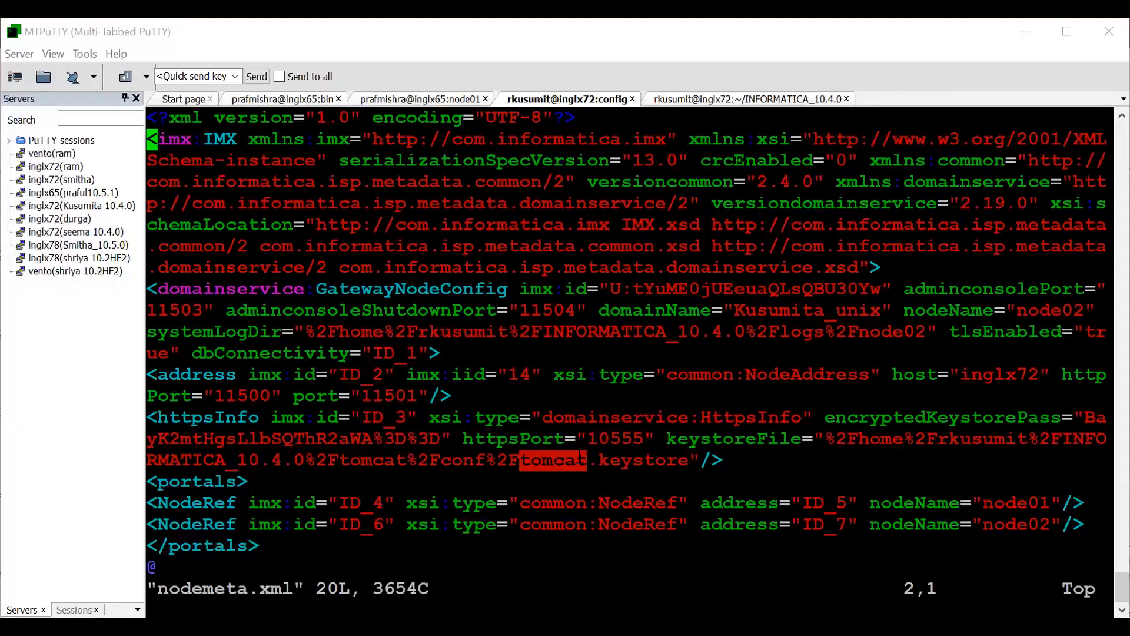
left_click(542, 460)
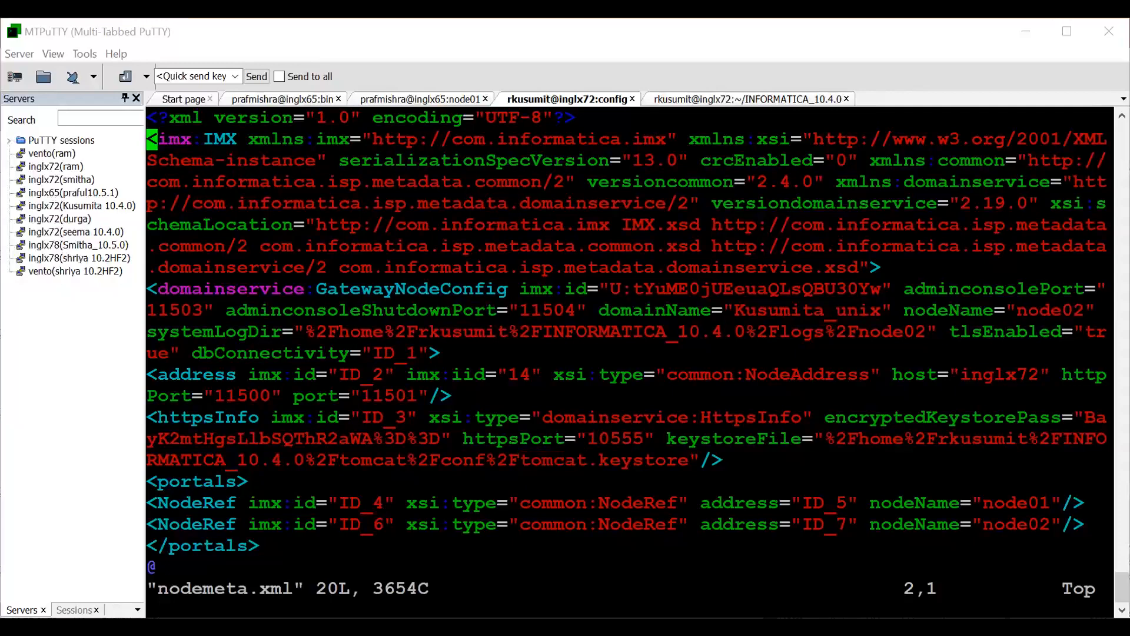
type(":q")
key("Return")
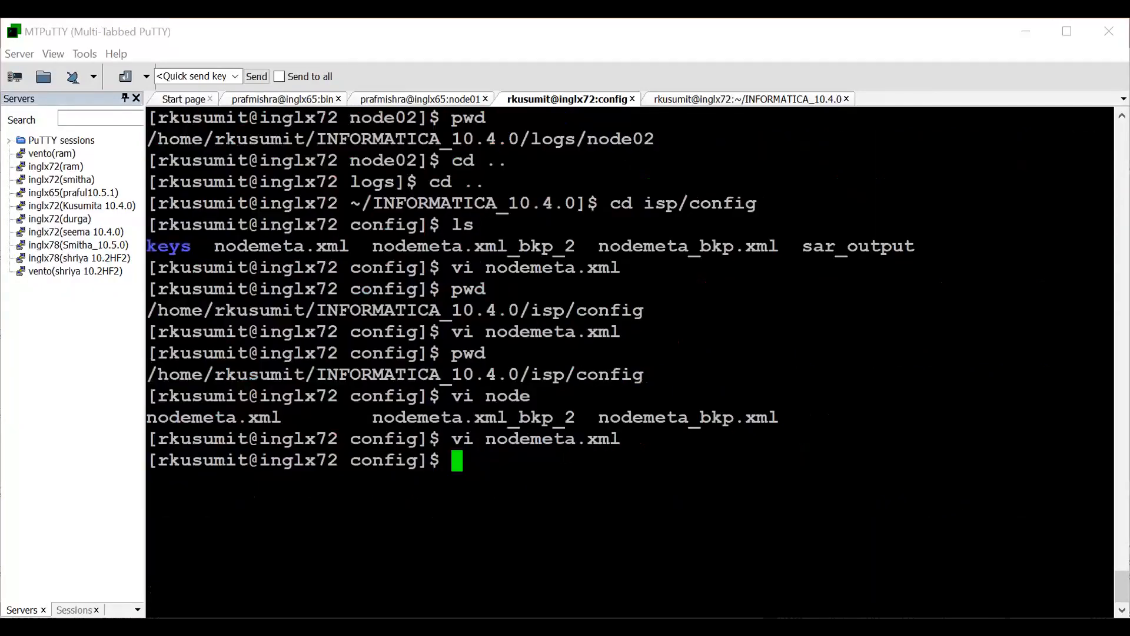
Change to the tomcat/conf directory of the Informatica installation and list its files in detail with ls -ltr on a cleared screen.
type("cd ../..")
key("Return")
type("cd tomcat")
key("Return")
type("cd conf")
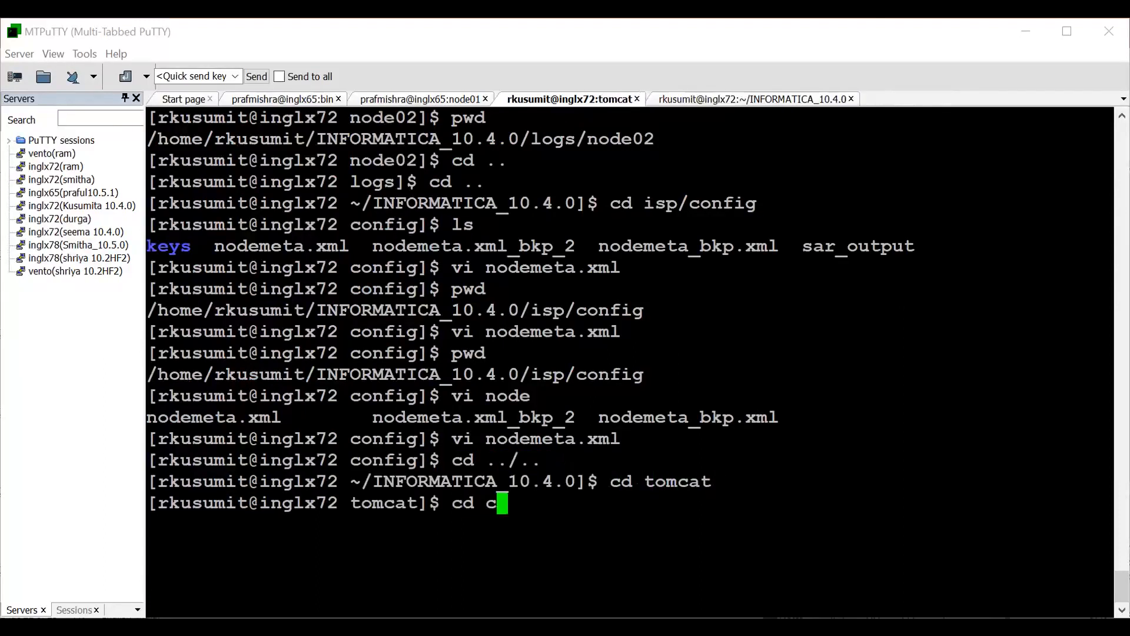
key("Return")
key("ctrl+l")
type("ls -ltr")
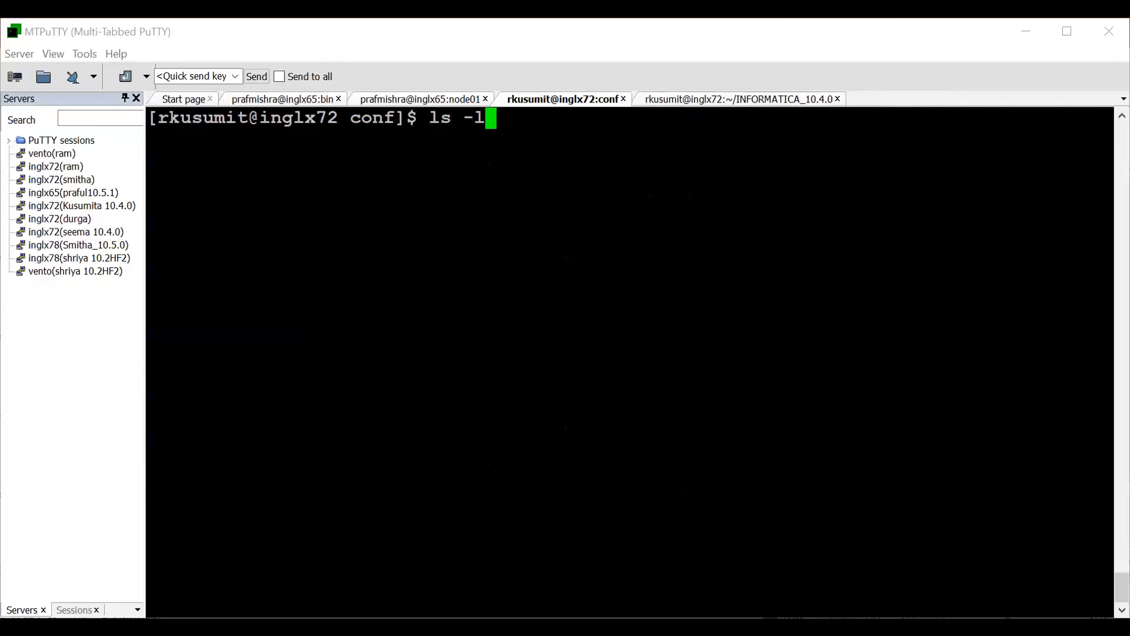
key("Return")
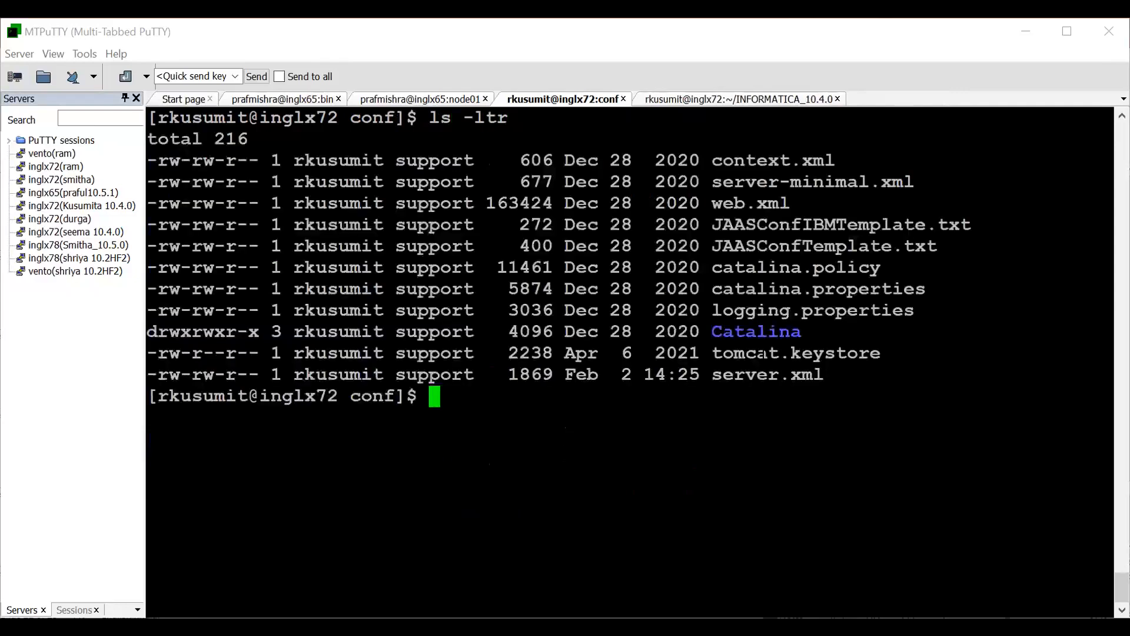
Try to inspect the Tomcat keystore with keytool -v -keystore tomcat.keystore, and clear the terminal.
double_click(761, 354)
key("ctrl+c")
type("keytool -v -keystore")
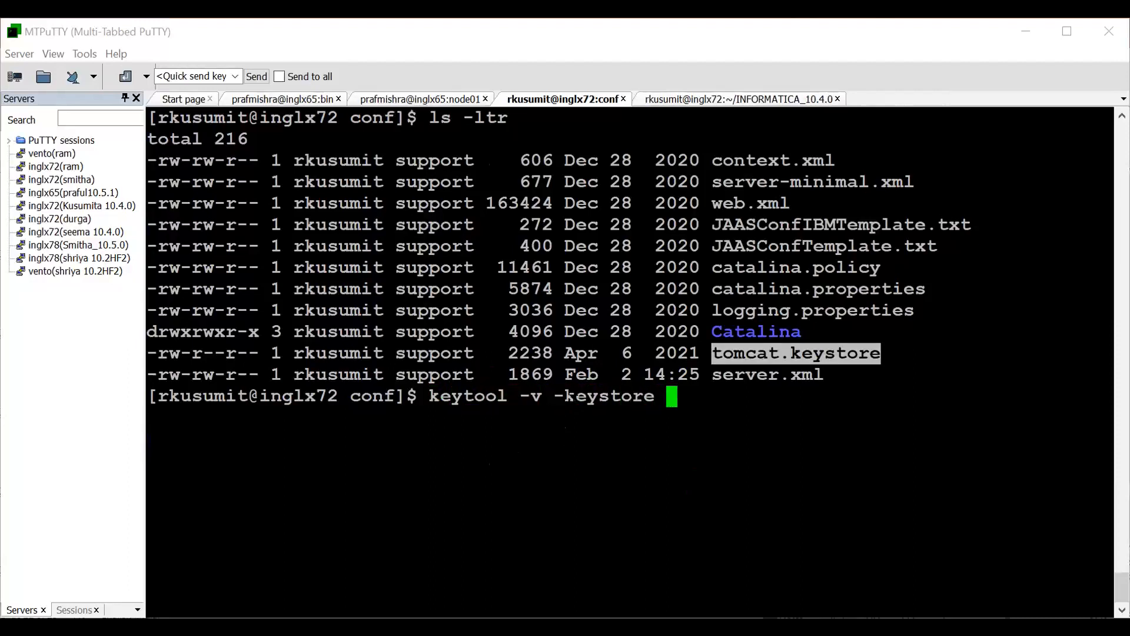
key("shift+Insert")
key("Return")
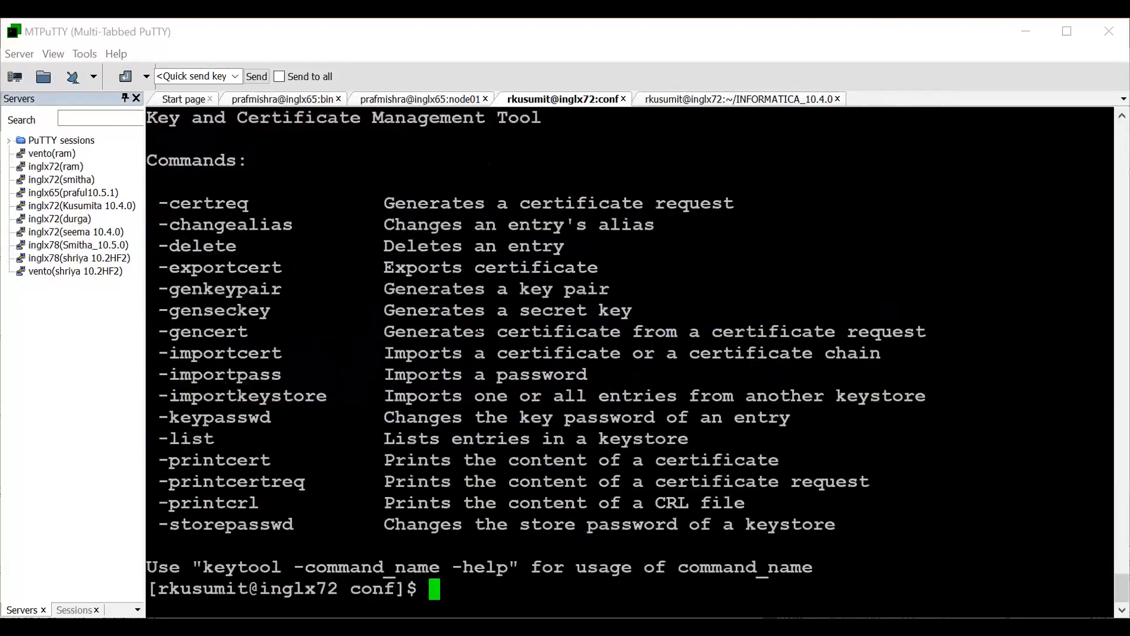
key("ctrl+l")
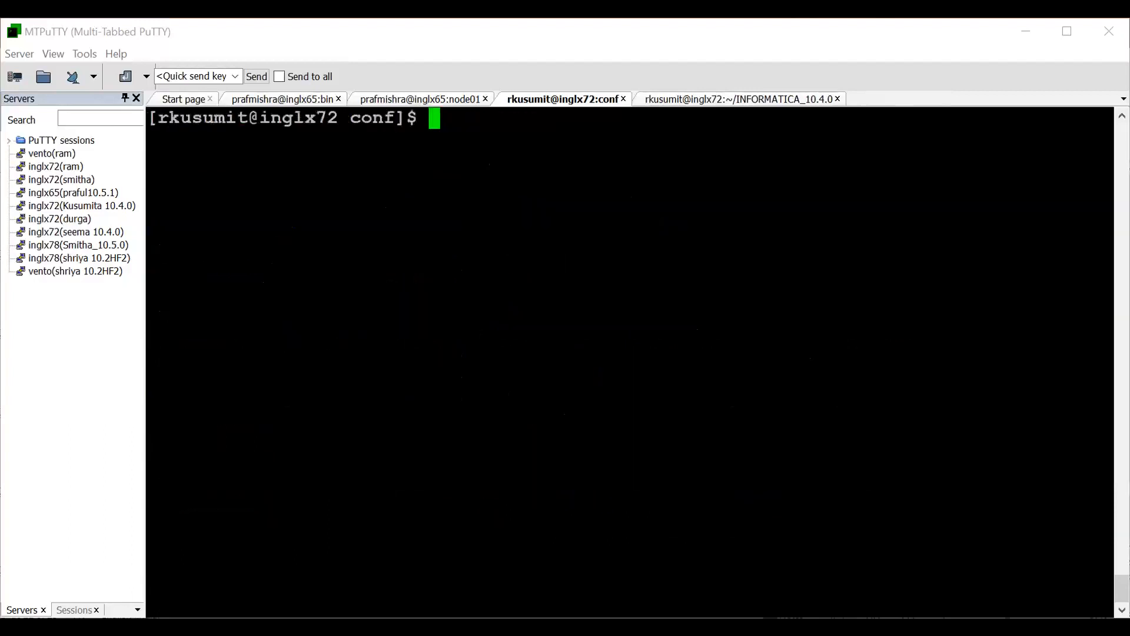
Try to list the keystore entries verbosely with keytool -v -list -keystore -tomcat.keystore.
type("keytoo")
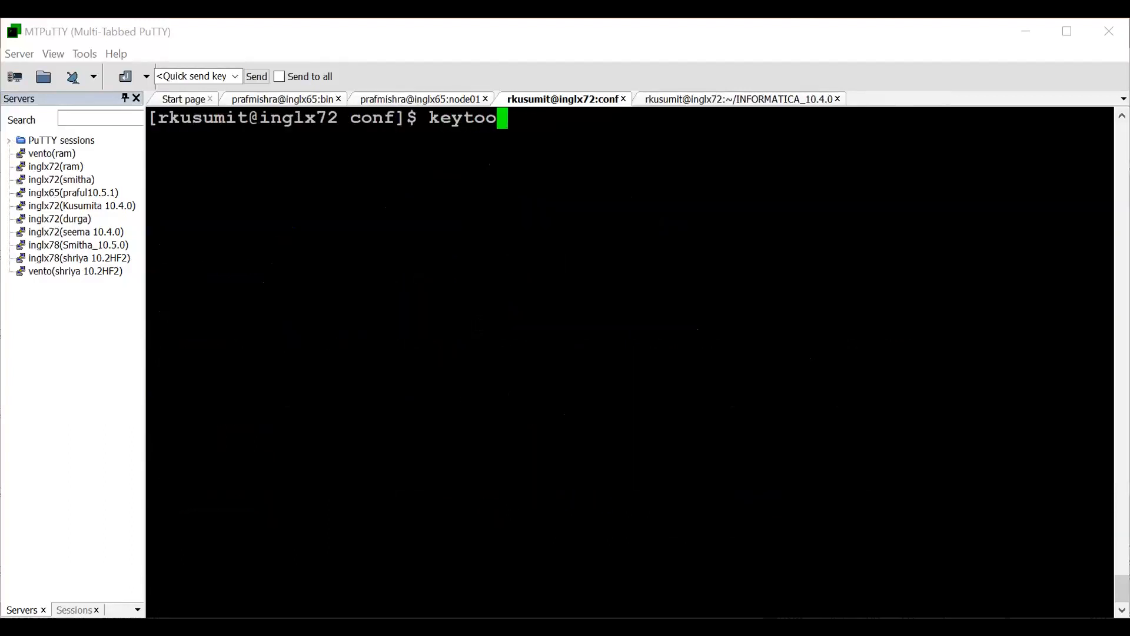
type("l -v -")
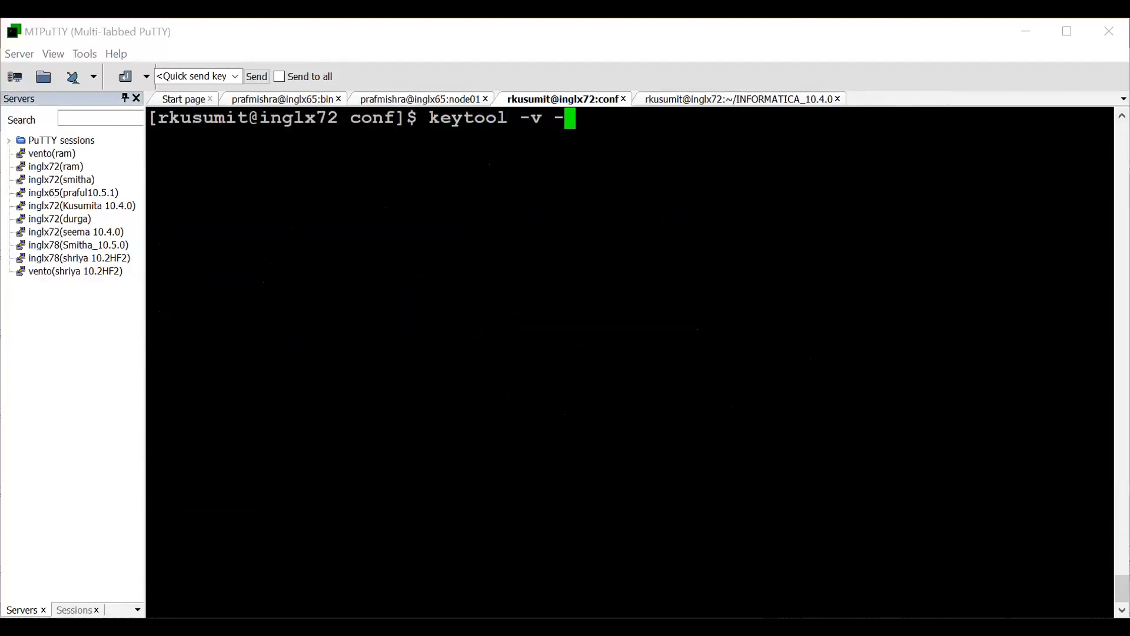
type("list -")
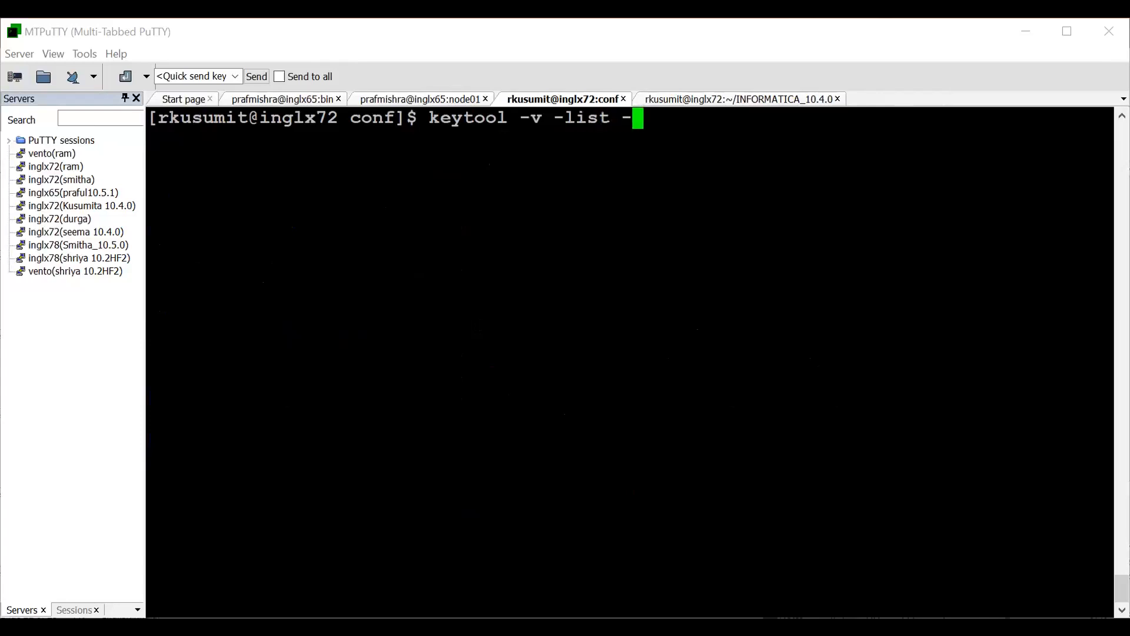
type("keystore -")
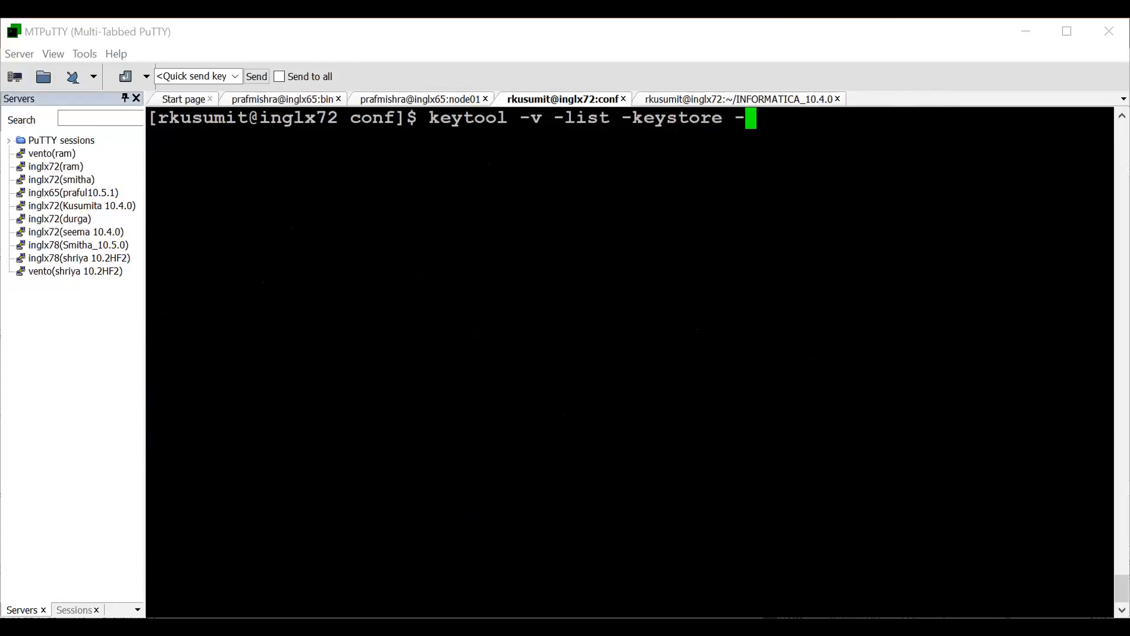
type("tomcat.key")
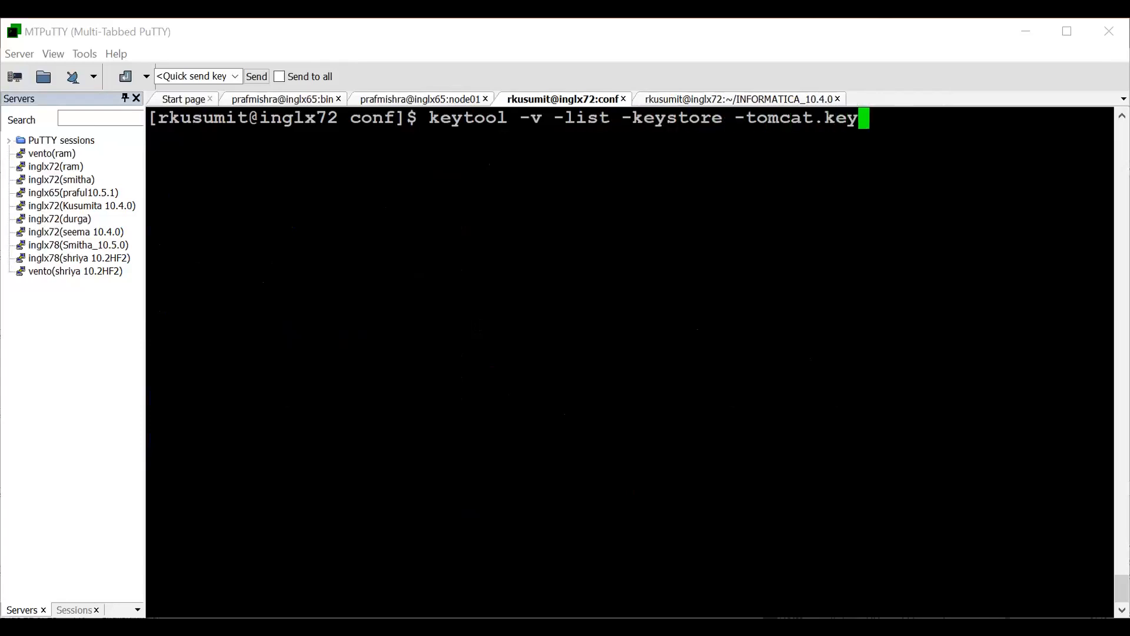
type("store")
key("Return")
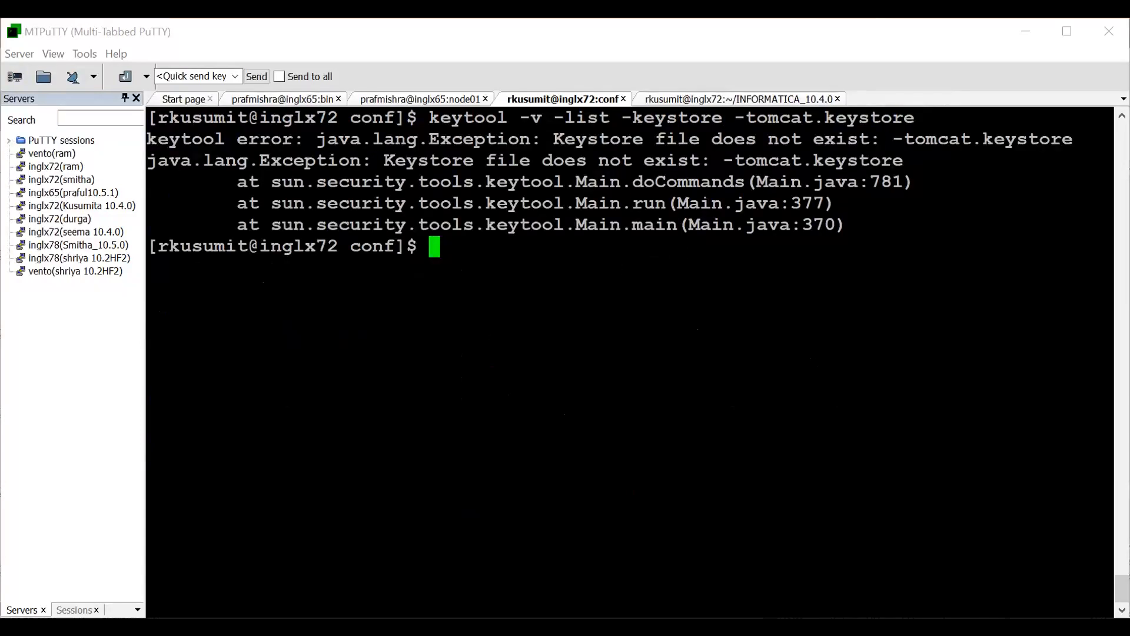
Correct the previous keytool command by removing the hyphen before tomcat.keystore, and run it again.
key("Up")
key("Left")
key("Left")
key("Left")
key("Left")
key("Left")
key("Left")
key("Left")
key("Left")
key("Left")
key("Left")
key("Left")
key("Left")
key("Left")
key("Left")
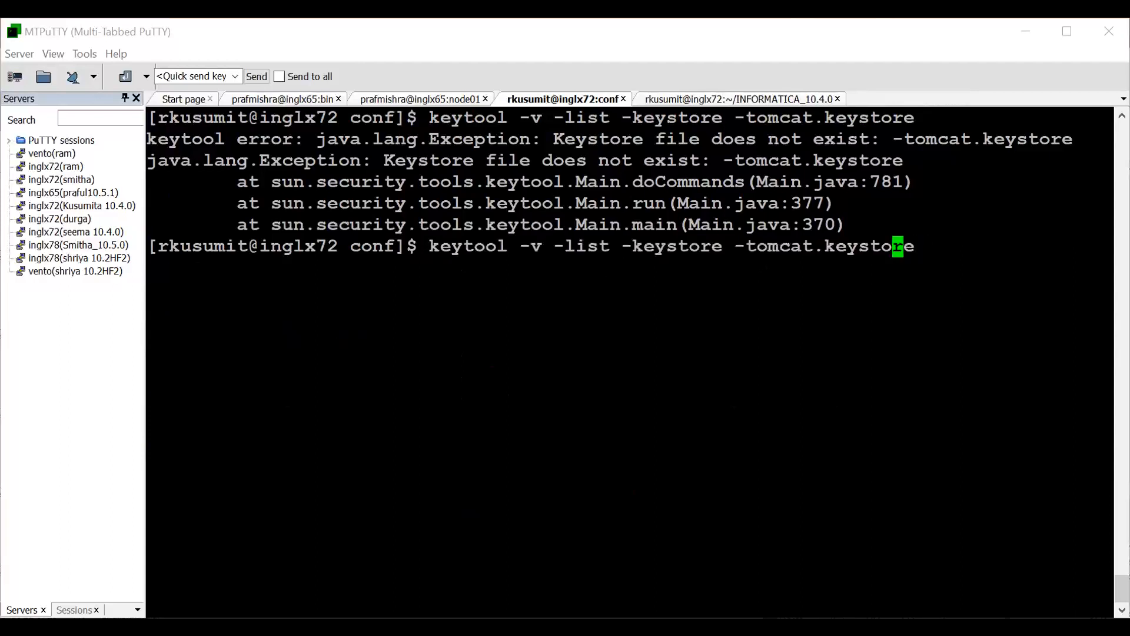
key("Left")
key("BackSpace")
key("Return")
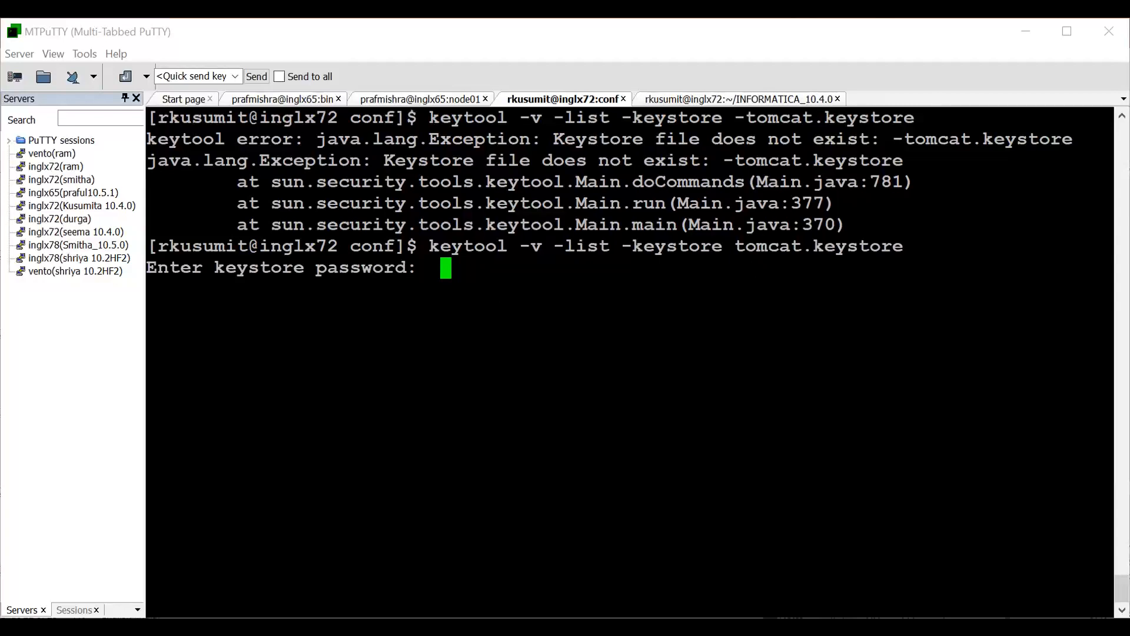
Enter the keystore password at the prompt to list the contents of tomcat.keystore.
left_click_drag(204, 267, 418, 268)
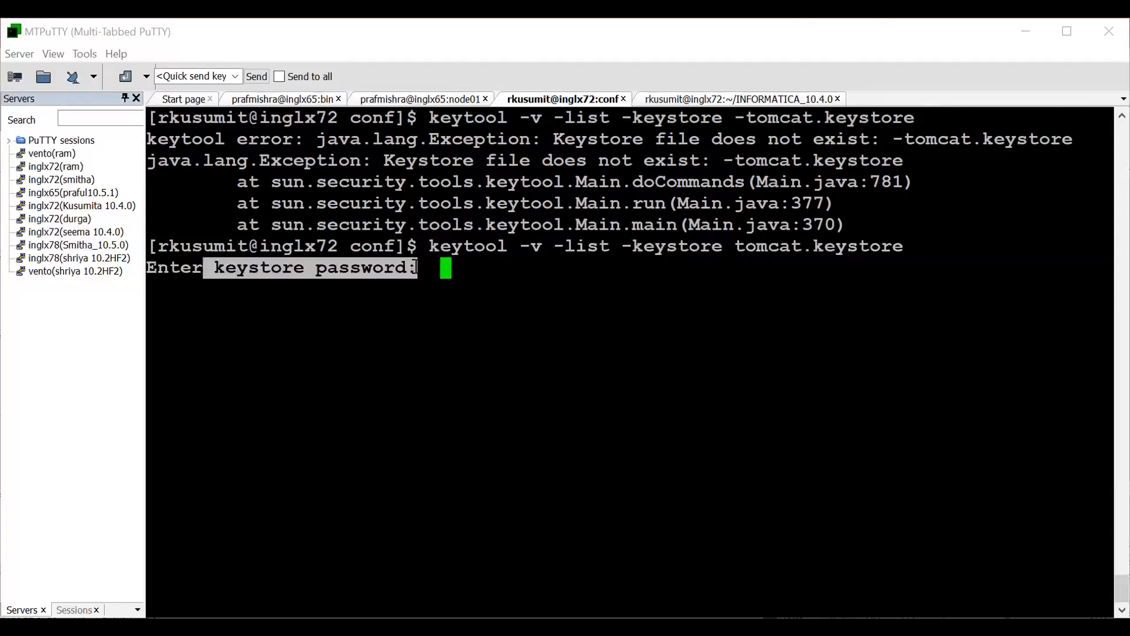
left_click(417, 268)
left_click_drag(203, 268, 418, 268)
left_click(441, 268)
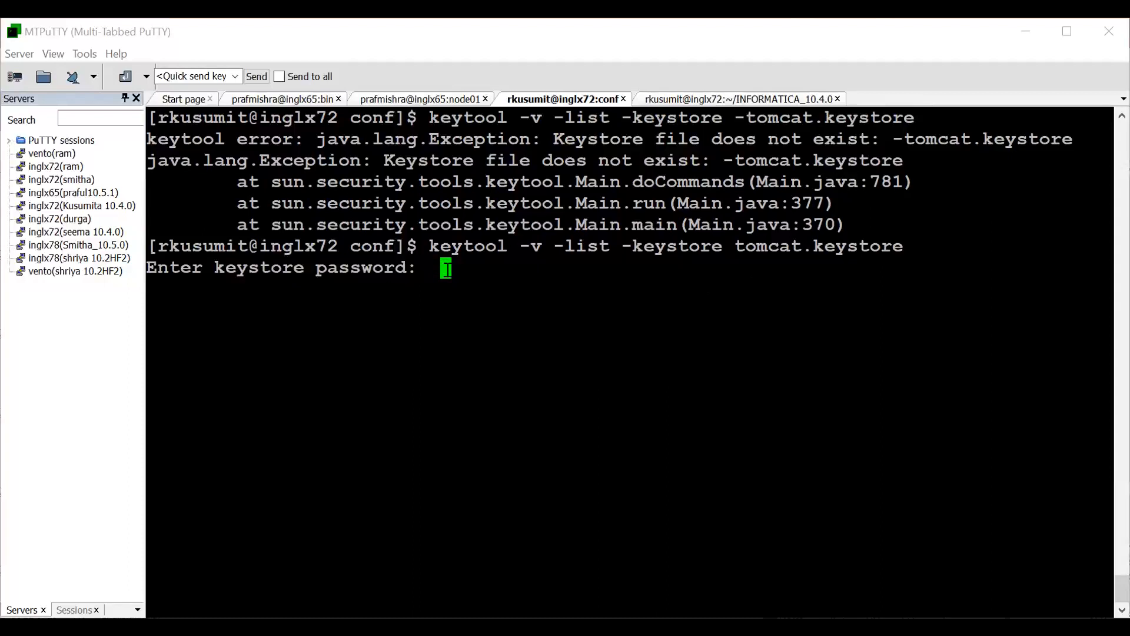
key("Return")
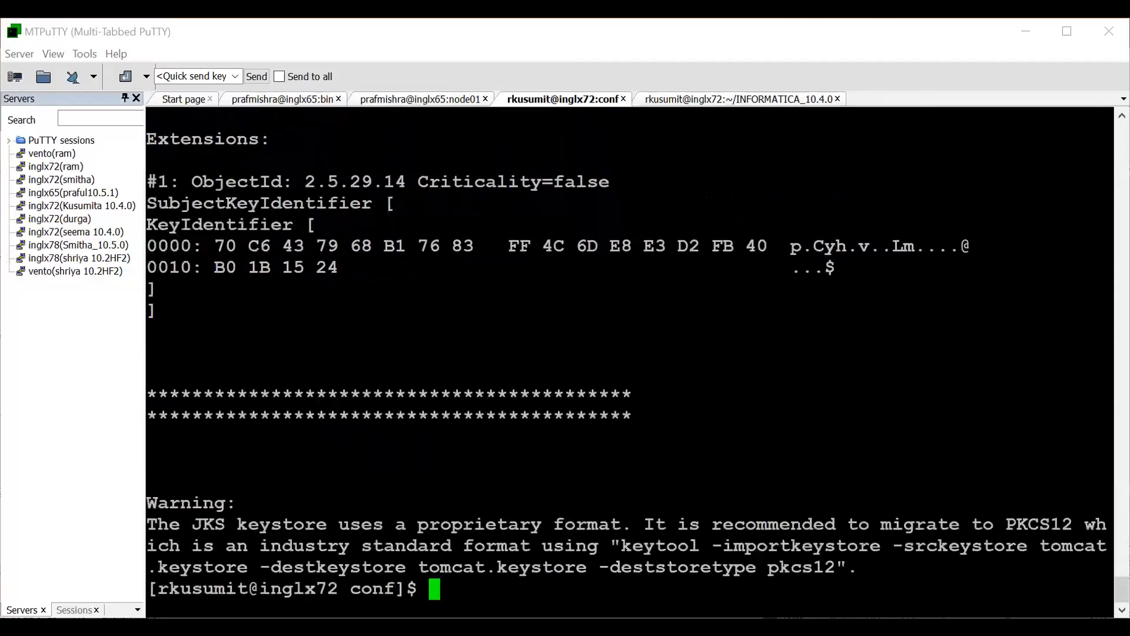
Examine the owner and issuer details of the certificate listed from tomcat.keystore.
scroll(630, 362, "up", 4)
scroll(630, 363, "up", 4)
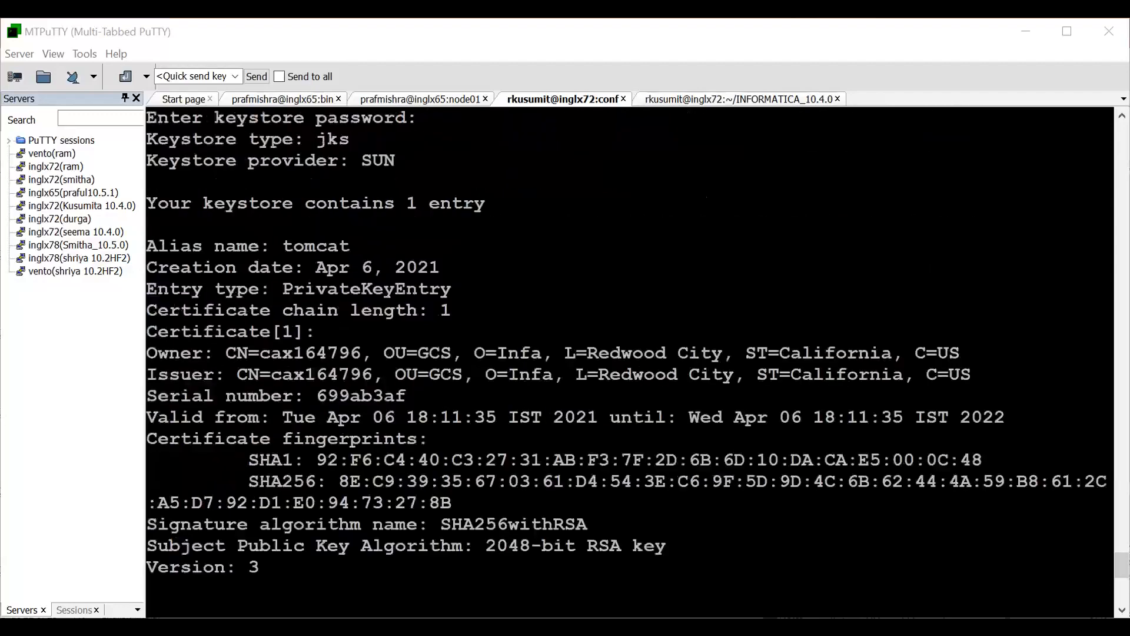
left_click_drag(226, 353, 384, 375)
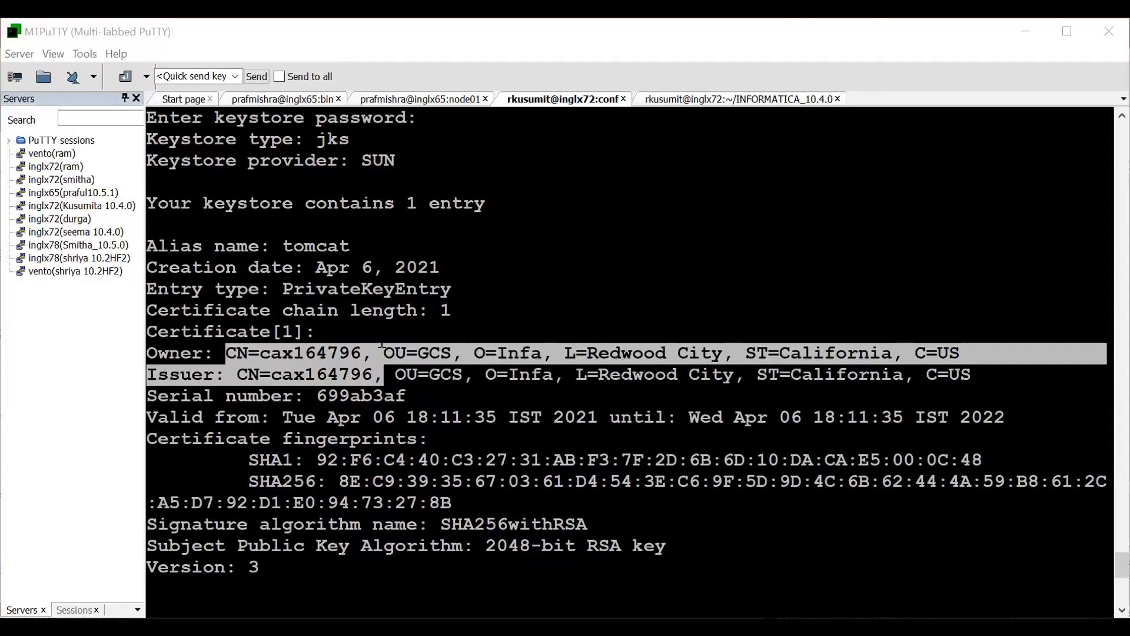
scroll(382, 346, "down", 2)
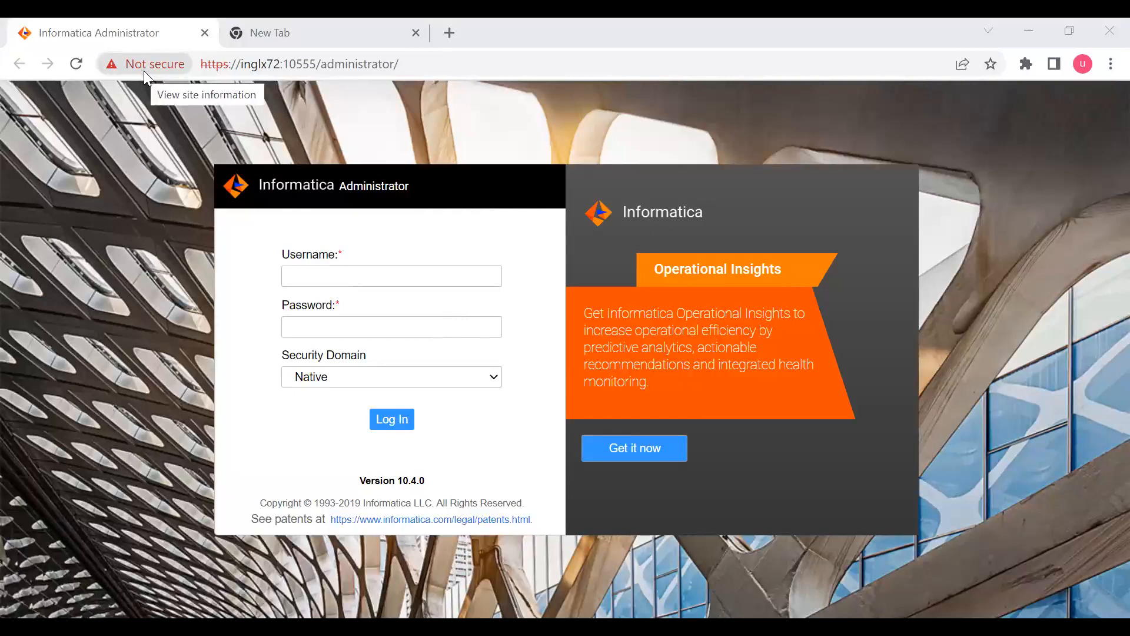
left_click(444, 64)
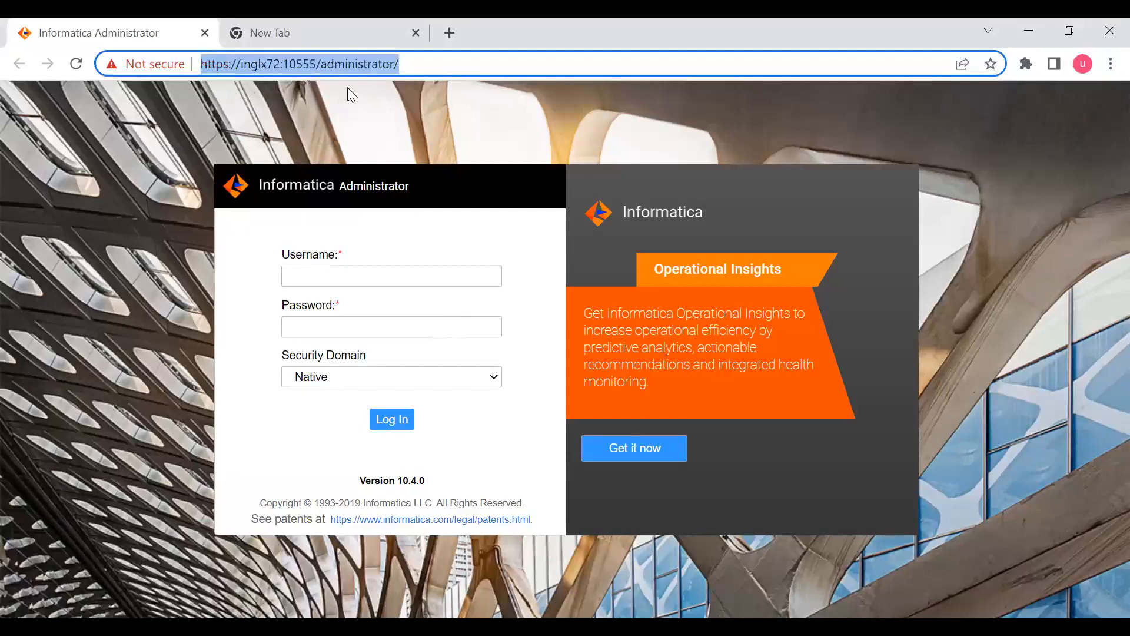
left_click(76, 63)
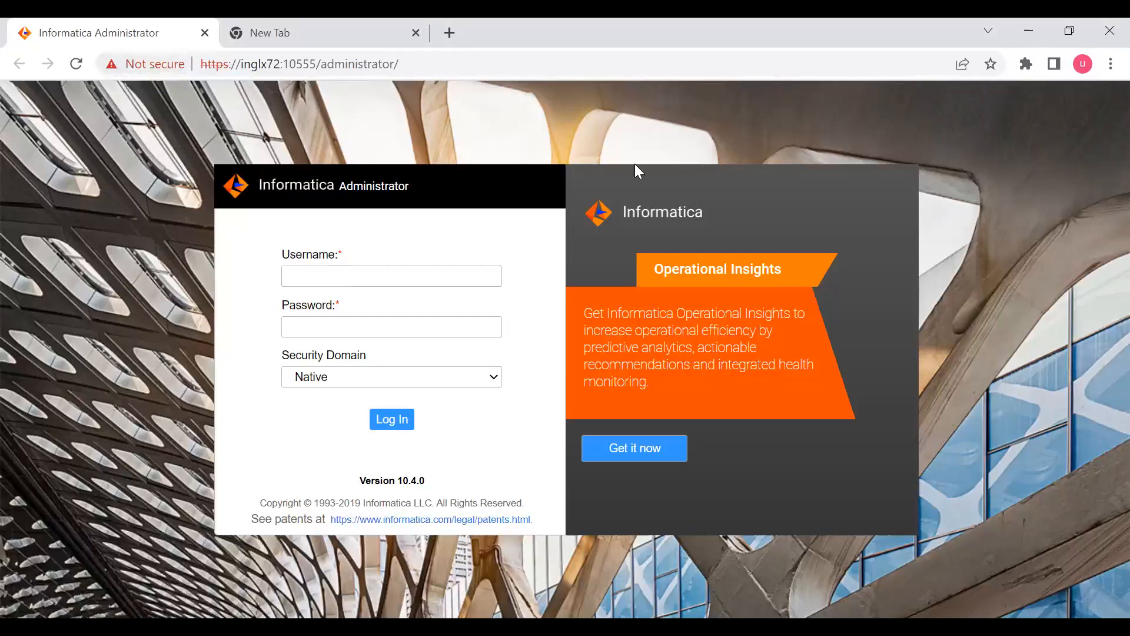
Switch back to MTPuTTY and print the full path of the current security directory with pwd.
key("alt+Tab")
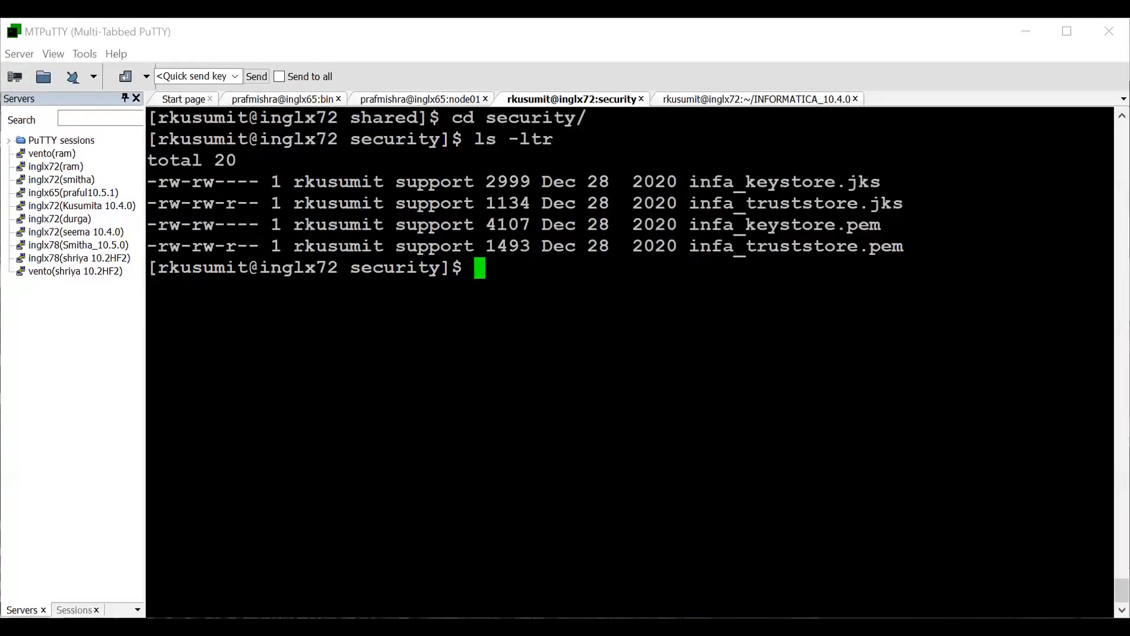
type("pwd")
key("Return")
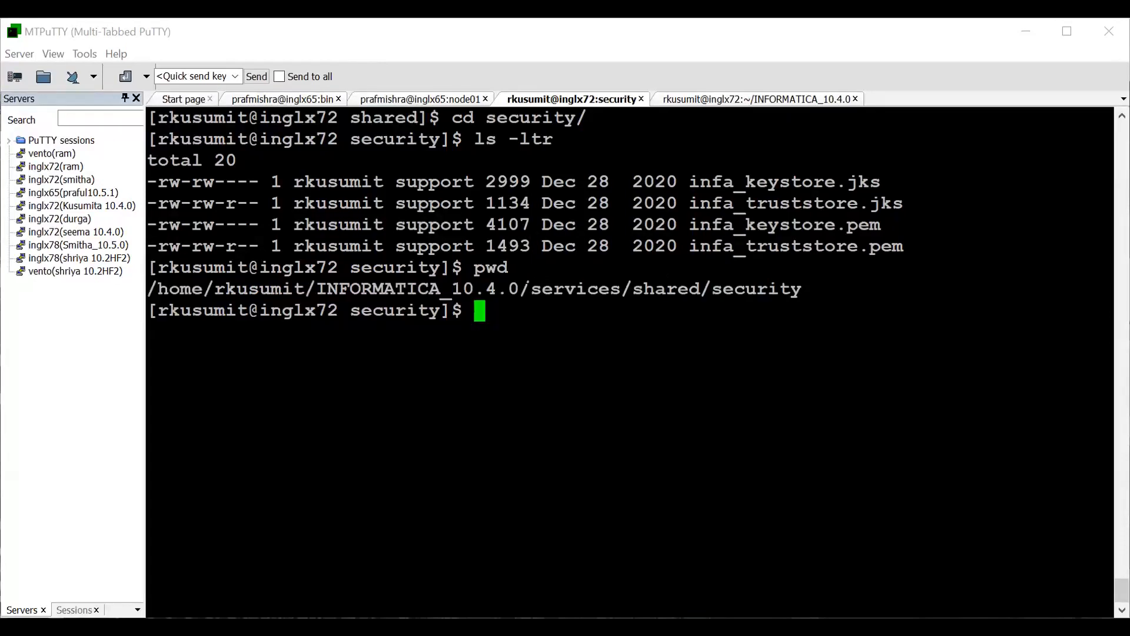
left_click_drag(149, 288, 801, 290)
left_click(548, 290)
Examine the infa_keystore and infa_truststore files in JKS and PEM formats within the security directory listing.
left_click_drag(683, 181, 902, 247)
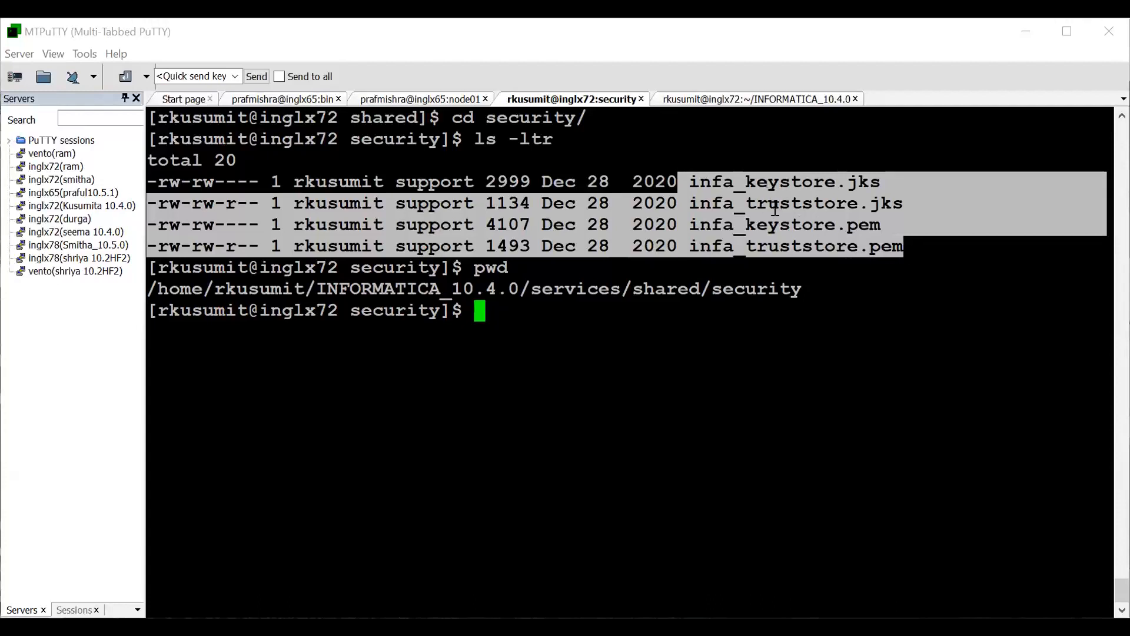
left_click(752, 203)
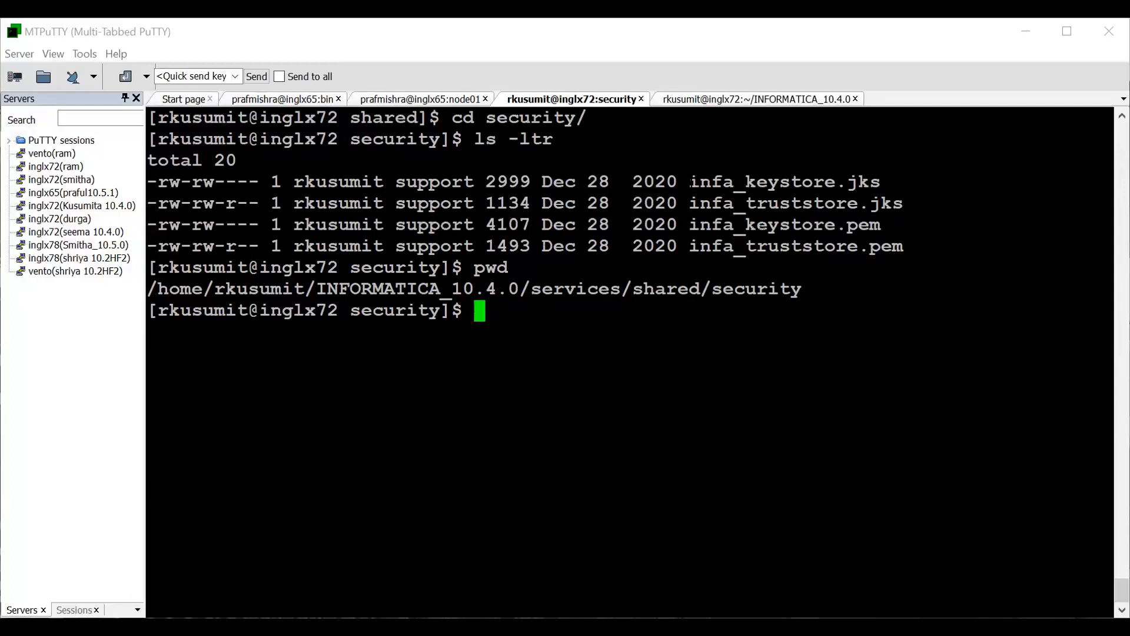
left_click_drag(678, 203, 902, 206)
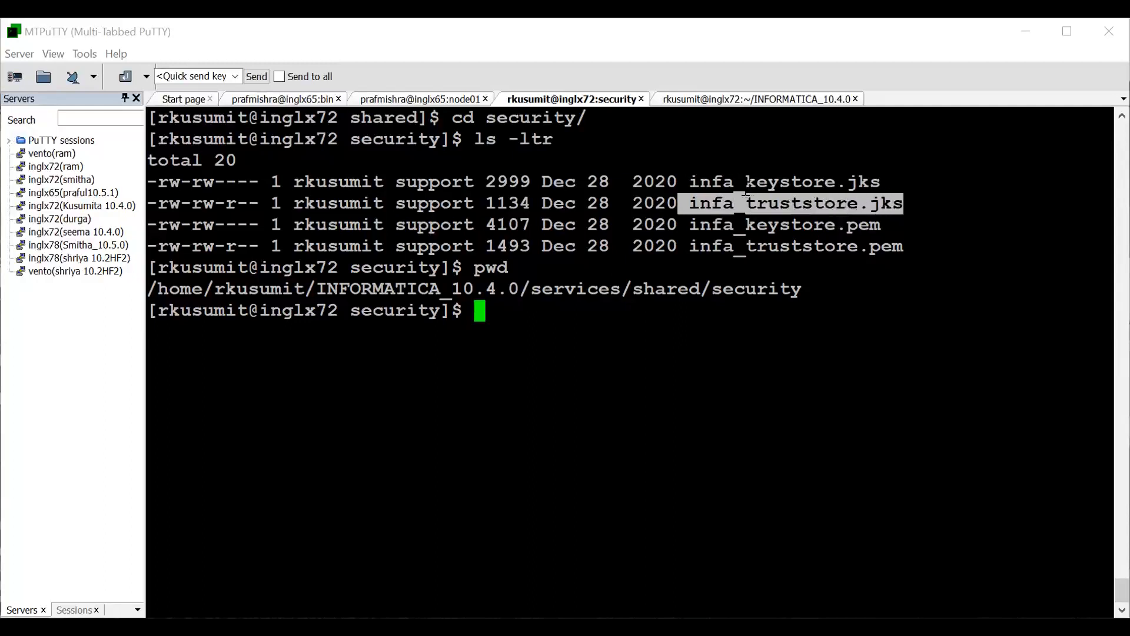
left_click_drag(678, 182, 881, 182)
left_click_drag(678, 203, 863, 181)
double_click(897, 204)
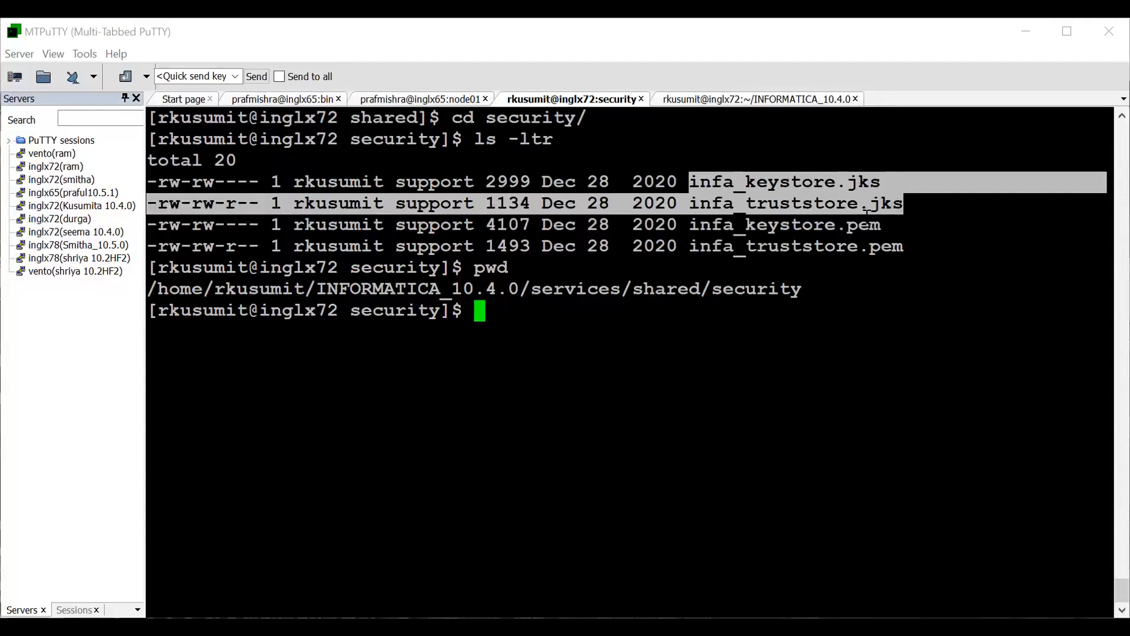
left_click_drag(846, 225, 690, 226)
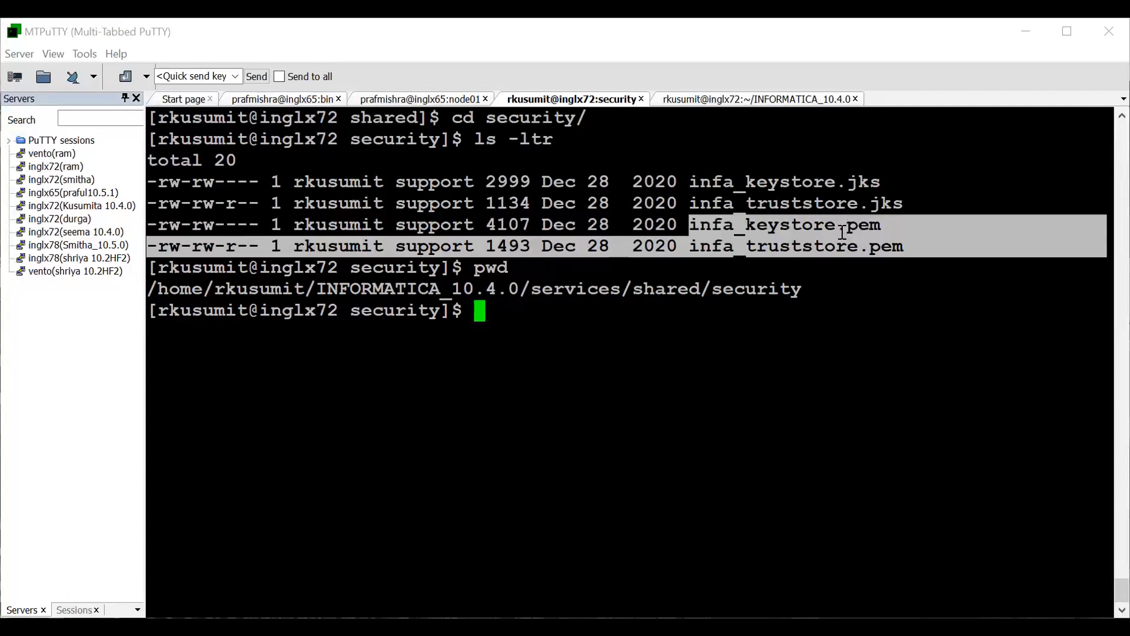
left_click(882, 234)
left_click_drag(942, 247, 910, 243)
left_click_drag(683, 183, 912, 246)
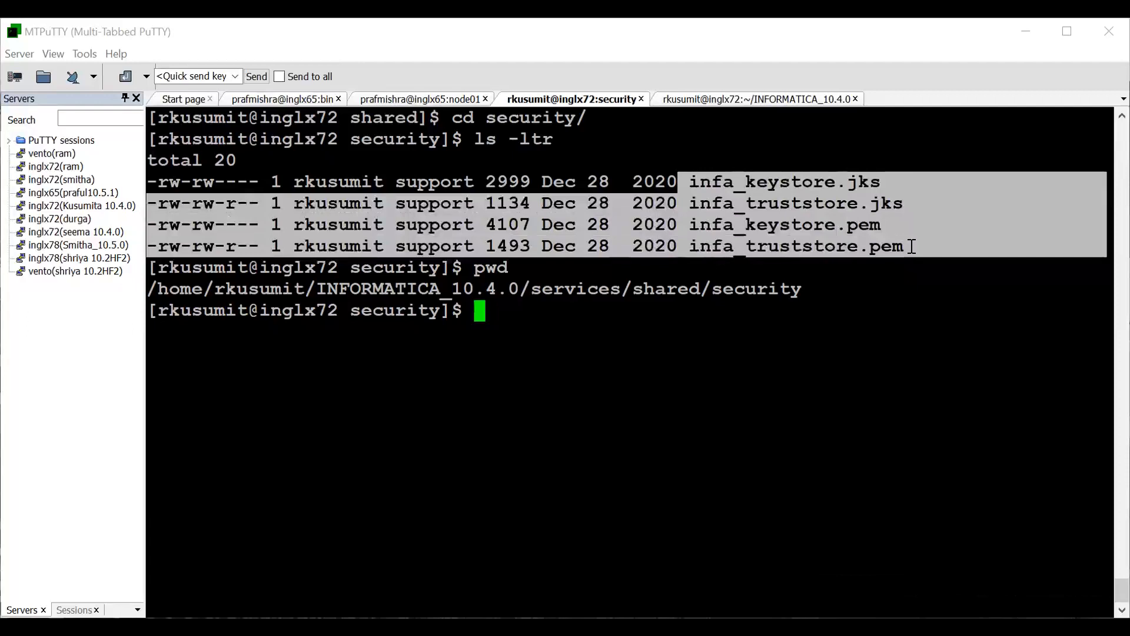
Review the shared/security directory path and compare infa_truststore.jks with infa_keystore.jks in the file listing.
left_click_drag(710, 289, 806, 288)
left_click_drag(689, 183, 901, 245)
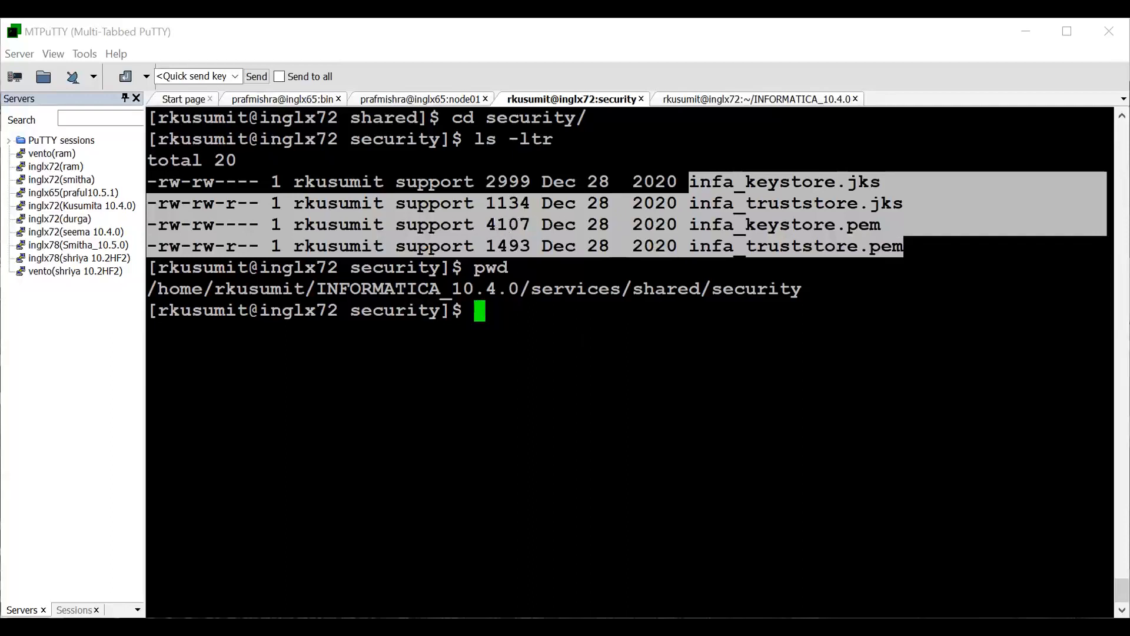
left_click(694, 184)
left_click_drag(691, 183, 908, 242)
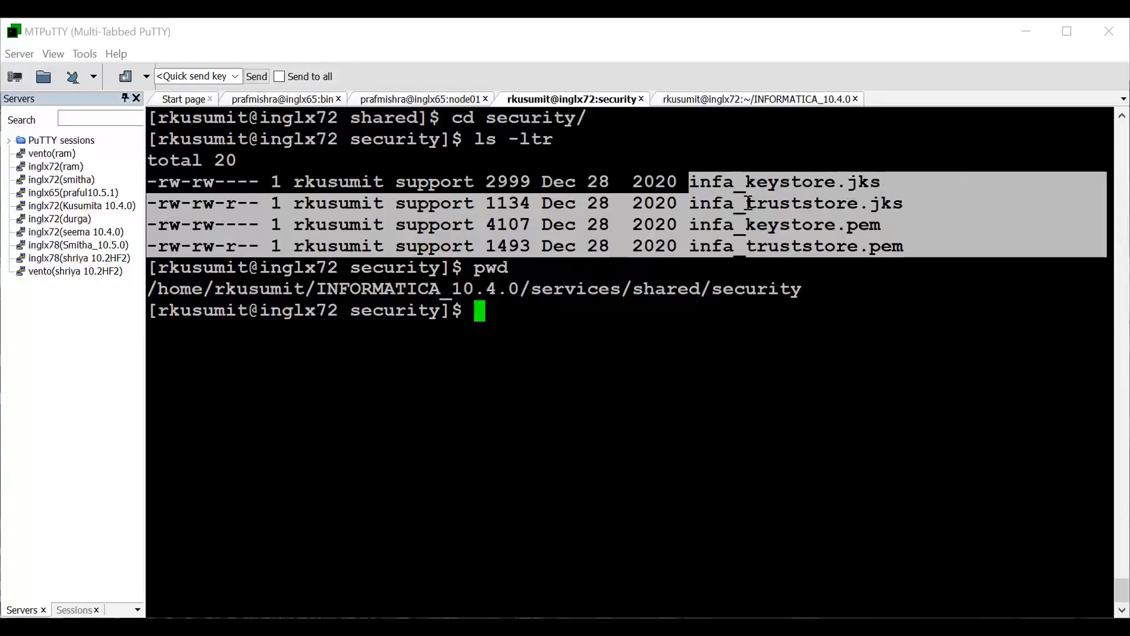
left_click(713, 203)
double_click(712, 203)
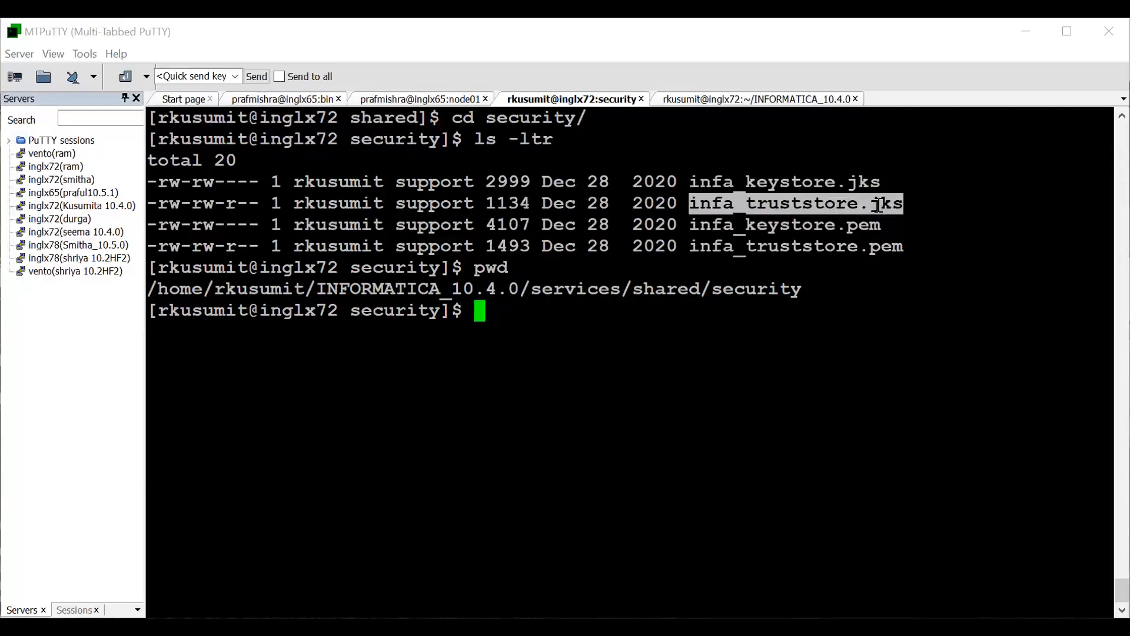
double_click(804, 183)
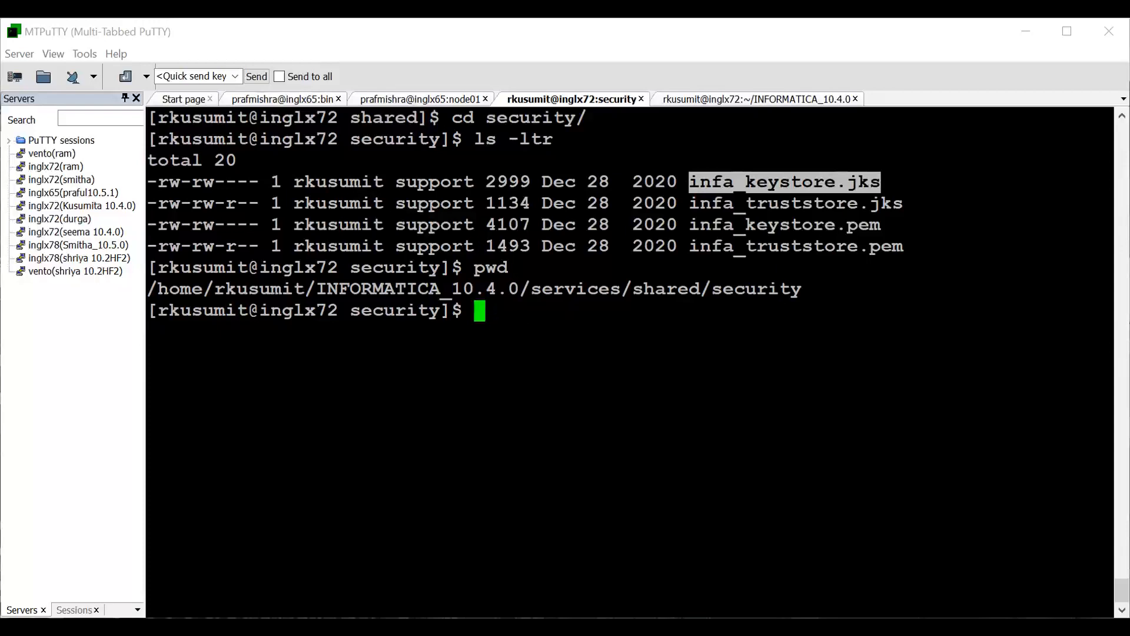
left_click(785, 183)
Change from the security directory up to INFORMATICA_10.4.0 and into its server/bin directory.
type("cd ..")
key("Return")
type("cd ..")
key("Return")
type("cd .")
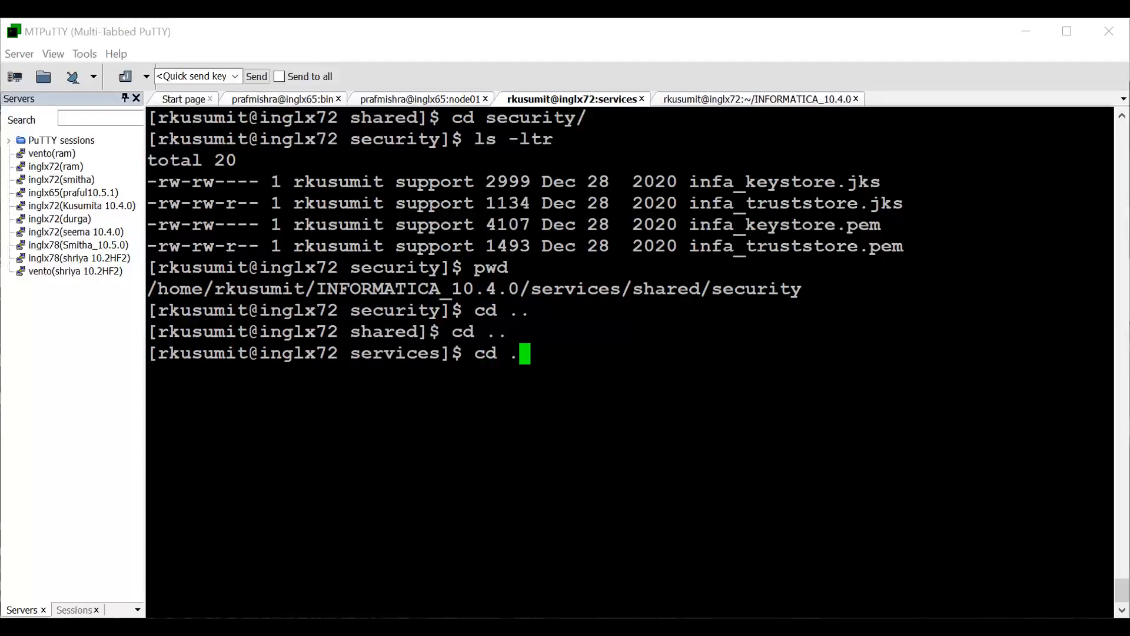
type(".")
key("Return")
type("cd server")
key("Return")
type("cd bin")
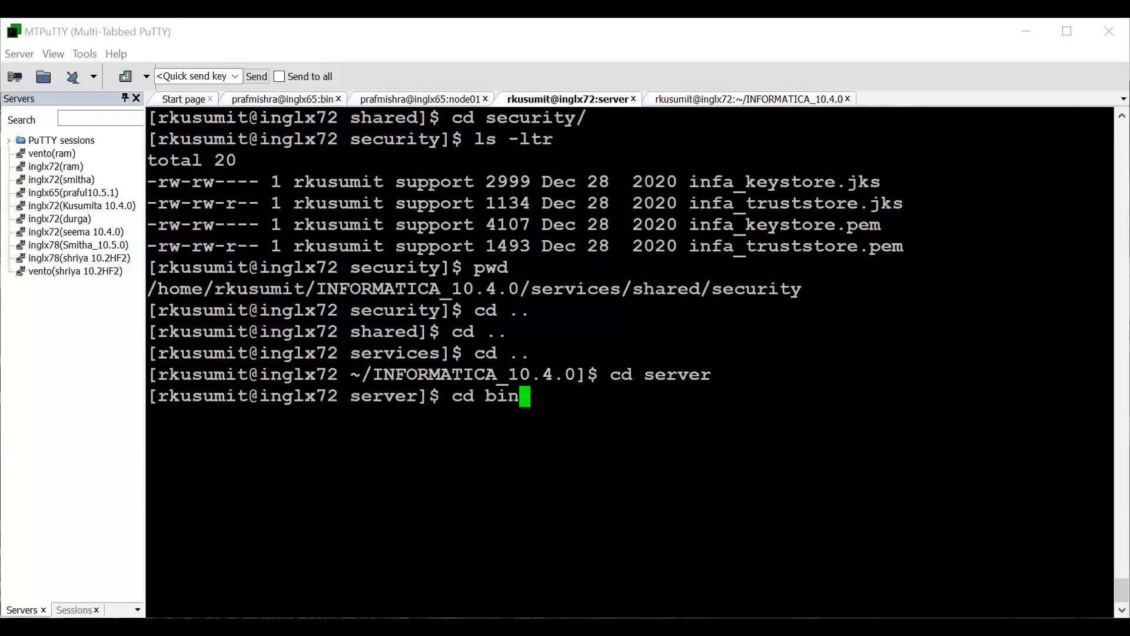
key("Return")
Prepare an ls -lart listing of ca-bundle.crt in the bin directory and highlight the certificate file name.
type("l")
type("s -")
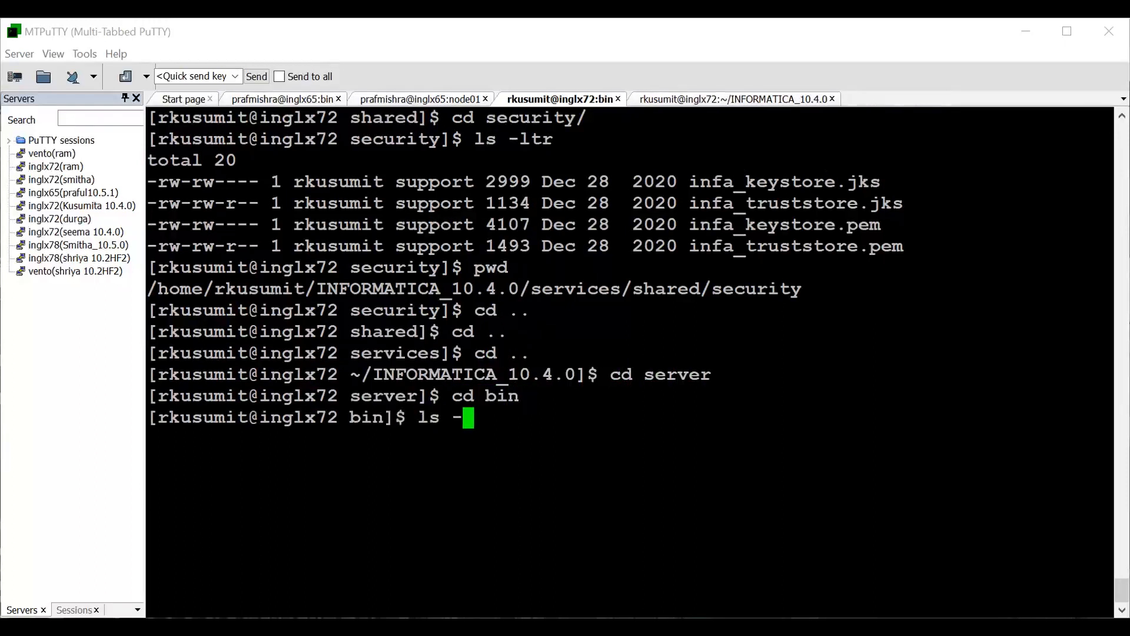
type("lart ca-bun")
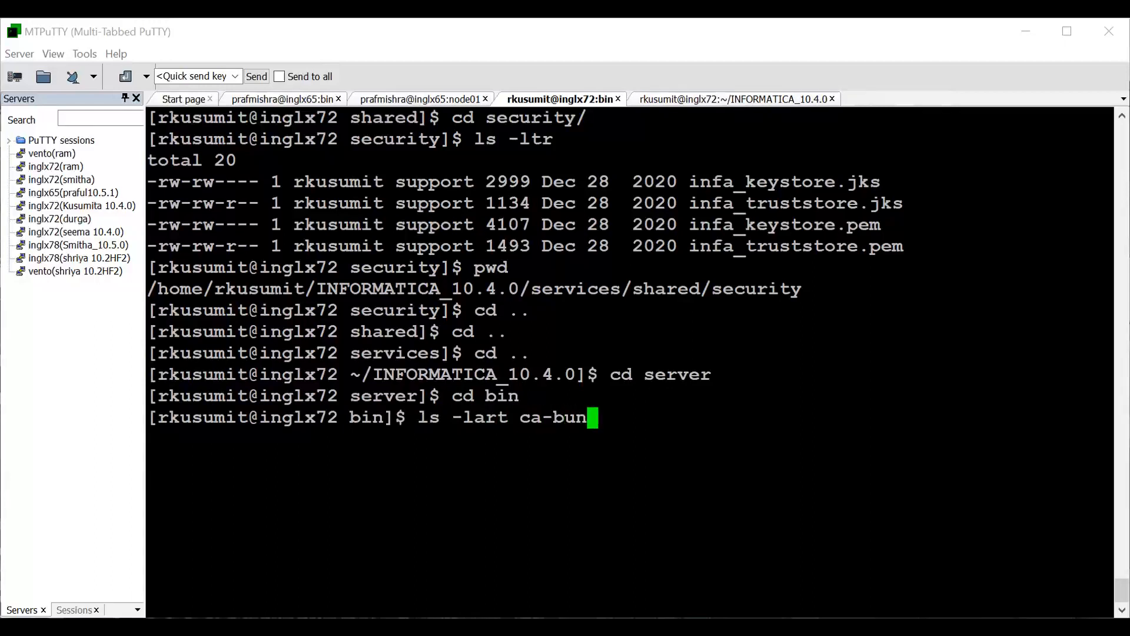
key("Tab")
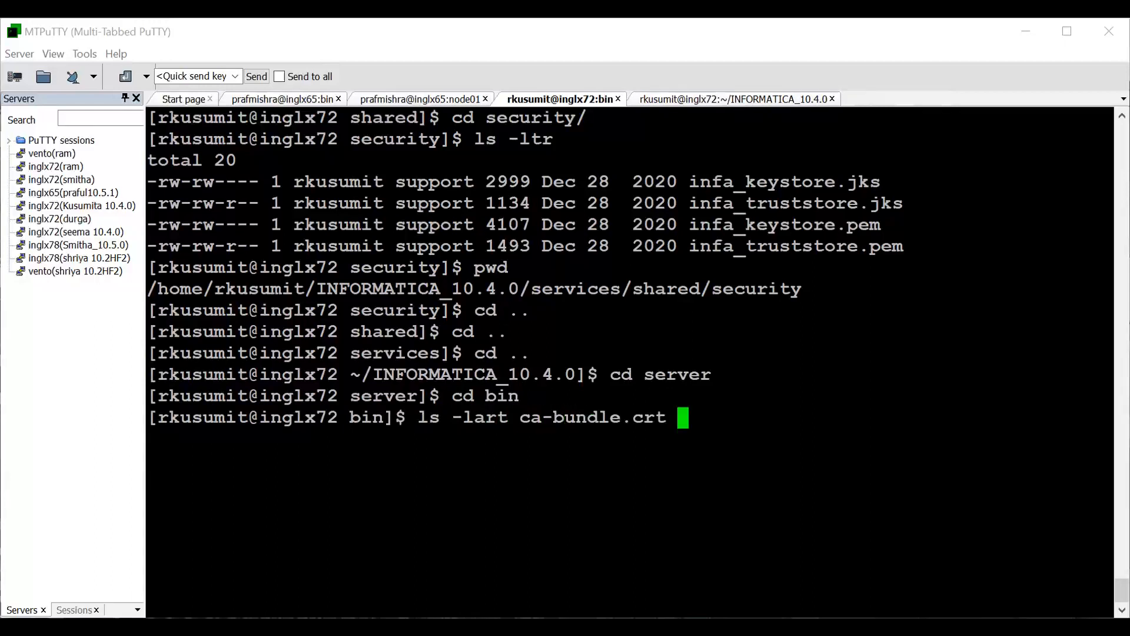
left_click_drag(521, 418, 668, 418)
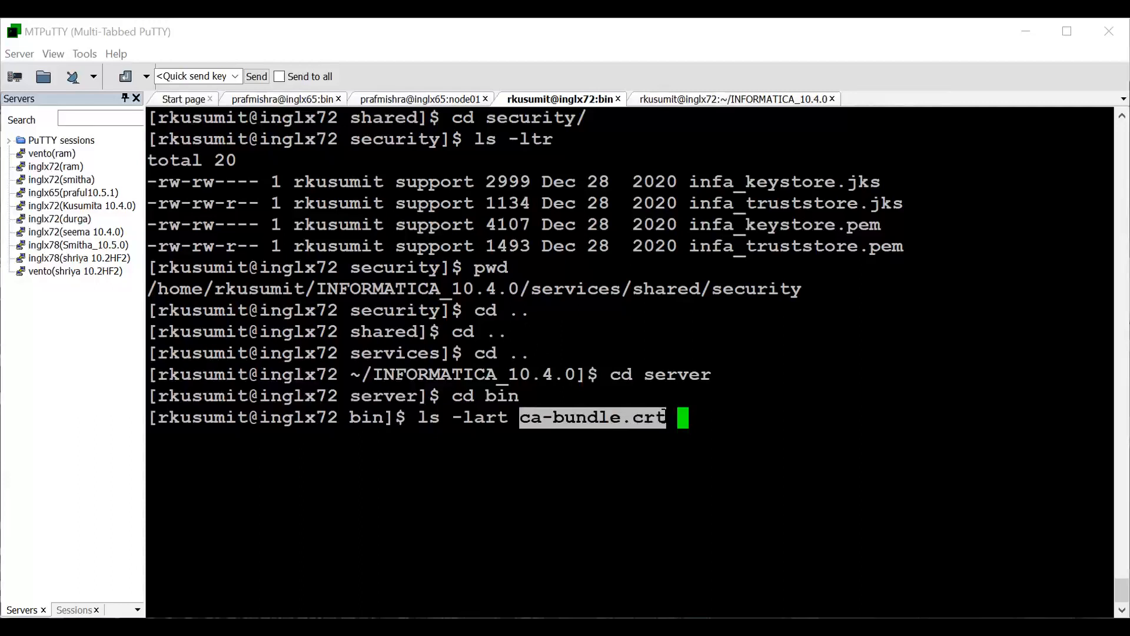
double_click(590, 419)
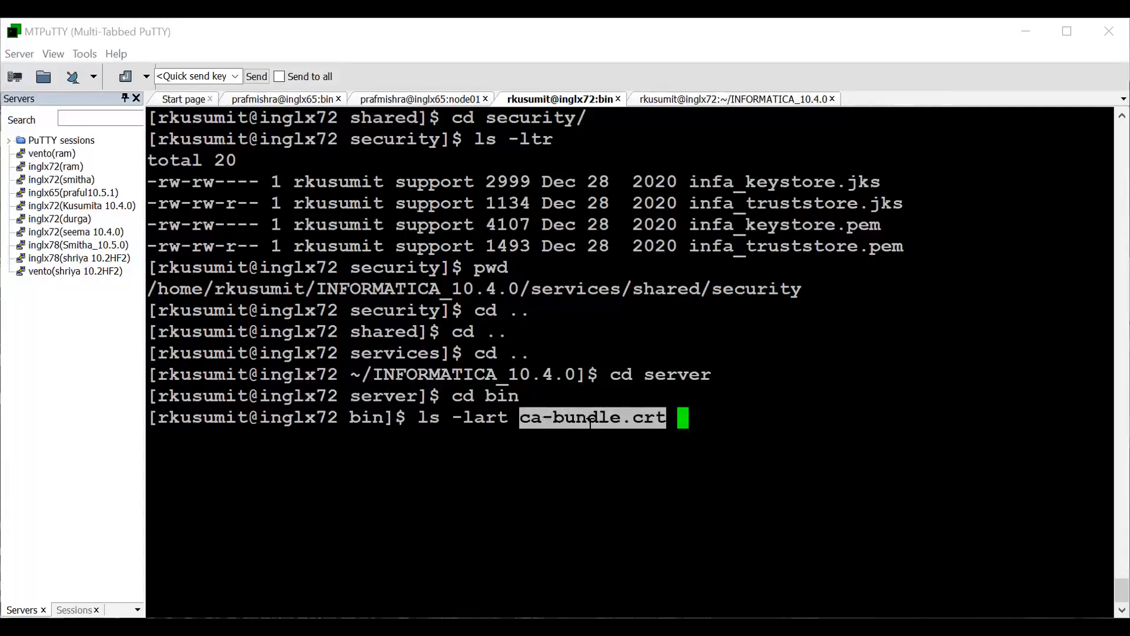